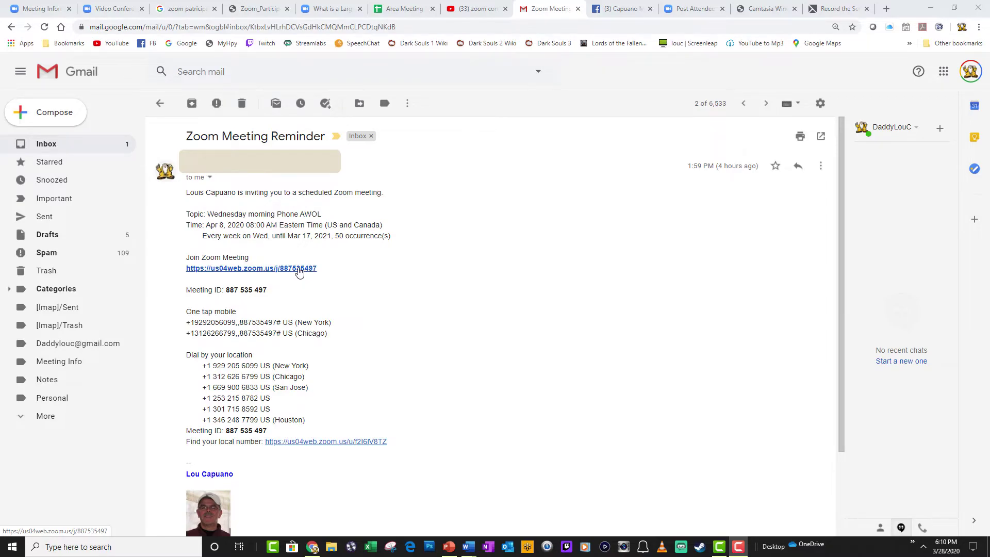
Open the Zoom meeting from the reminder email's join link and test the speaker and microphone.
left_click(299, 270)
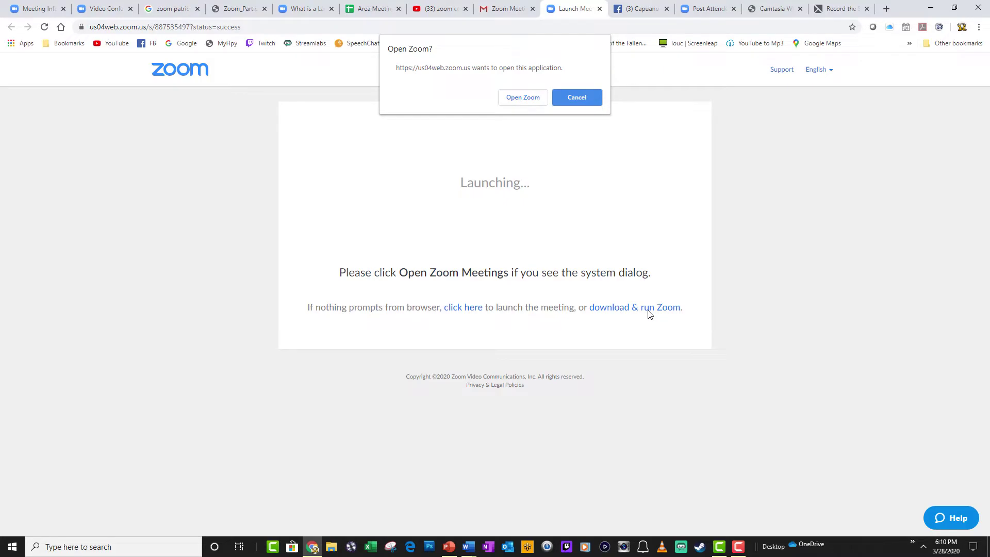
left_click(532, 100)
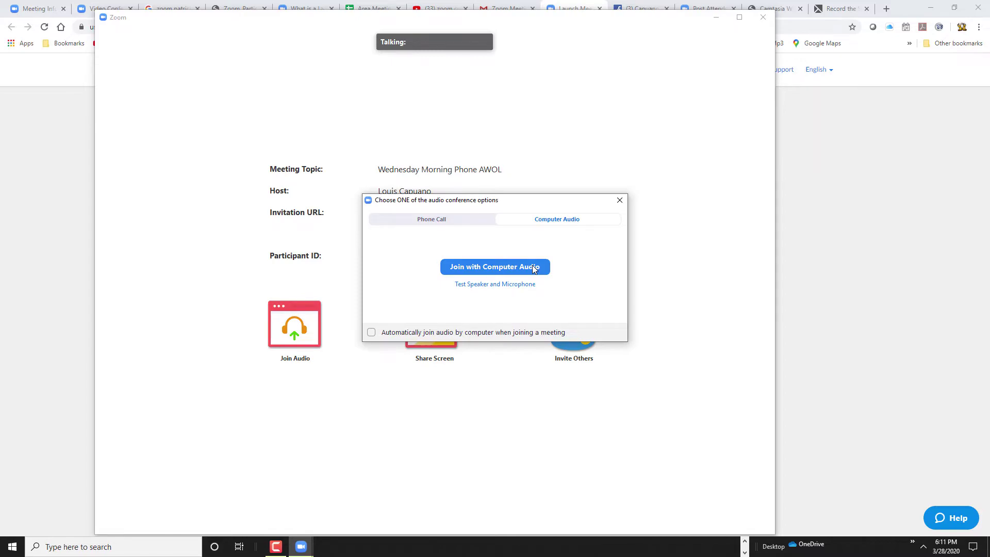
left_click(490, 284)
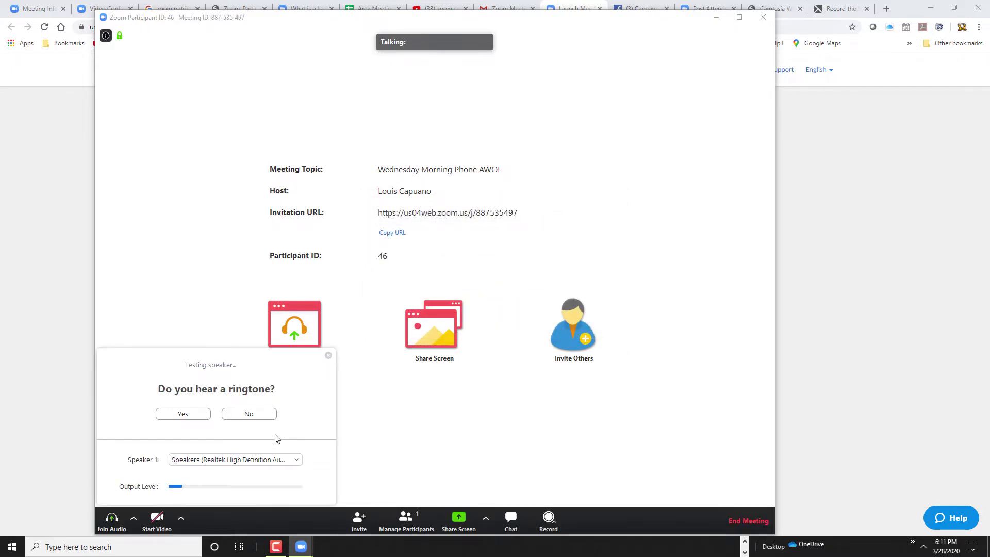
left_click(183, 417)
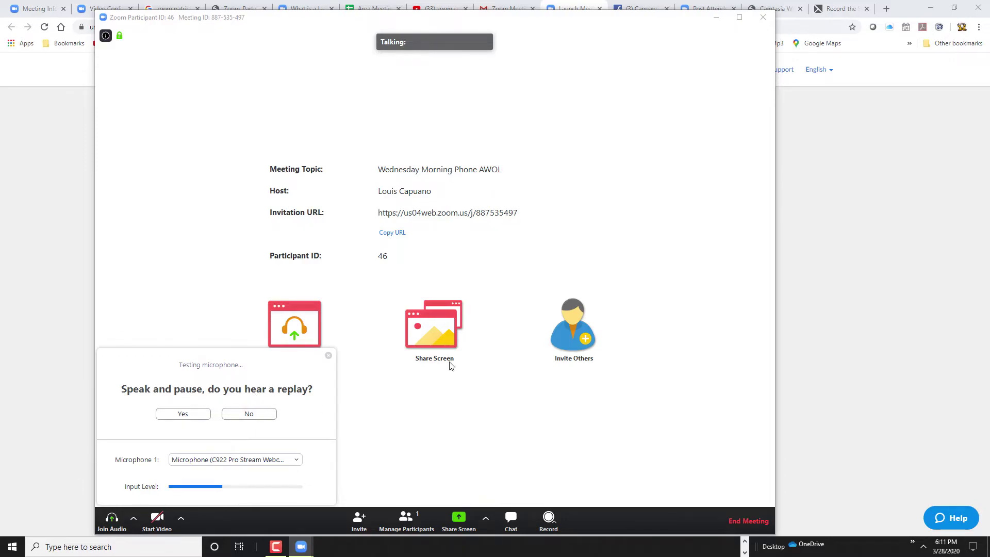
left_click(183, 414)
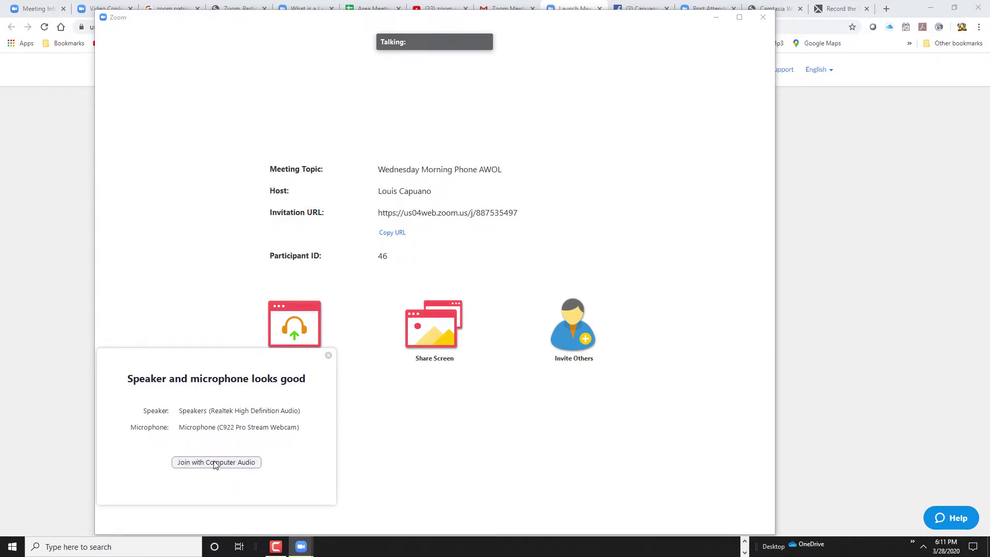
left_click(328, 356)
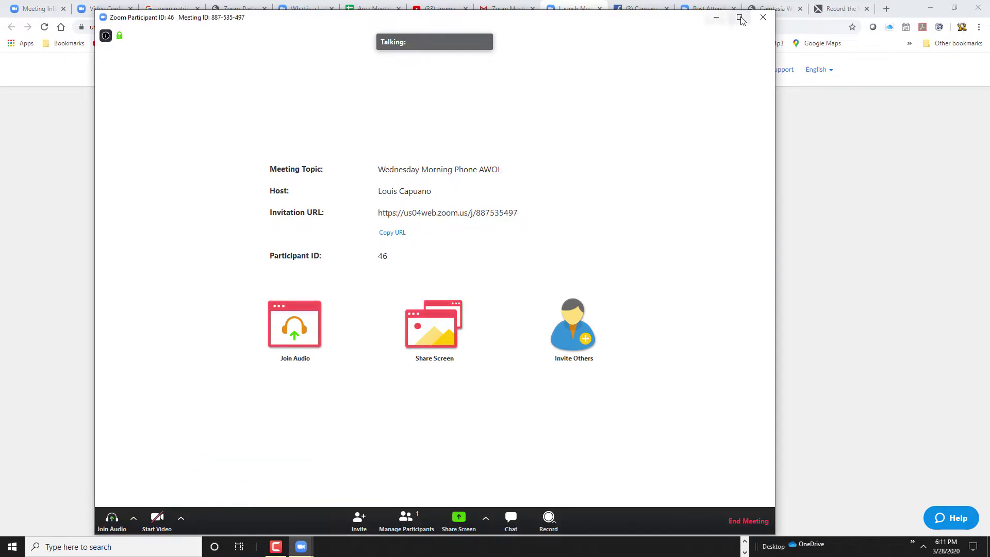
End the Wednesday Morning Phone AWOL meeting for all and close the Zoom client window.
left_click(760, 21)
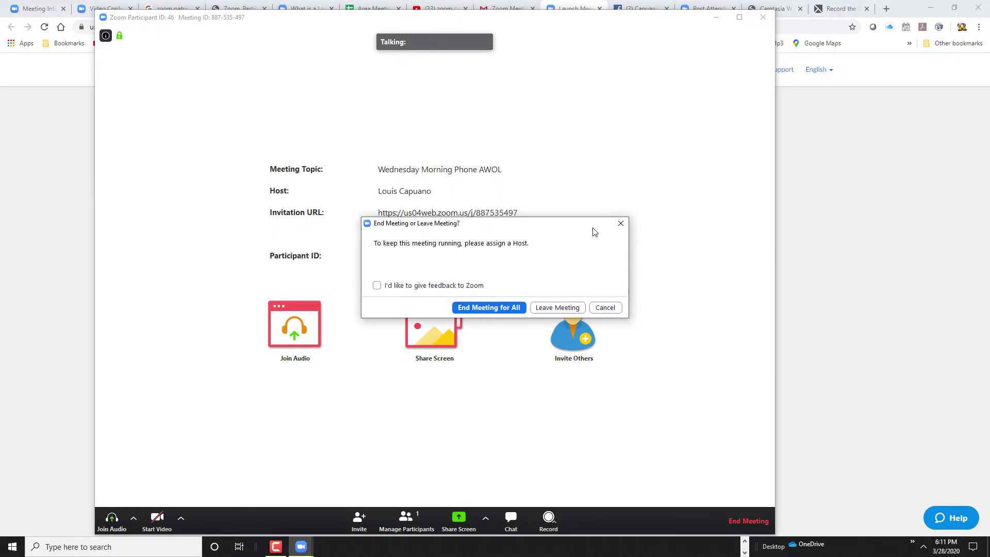
left_click(512, 308)
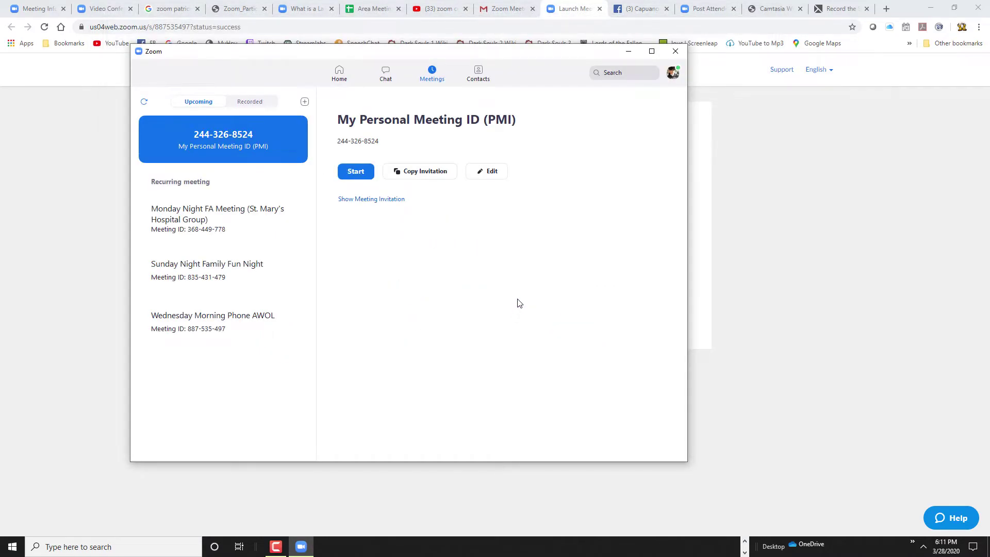
left_click(676, 52)
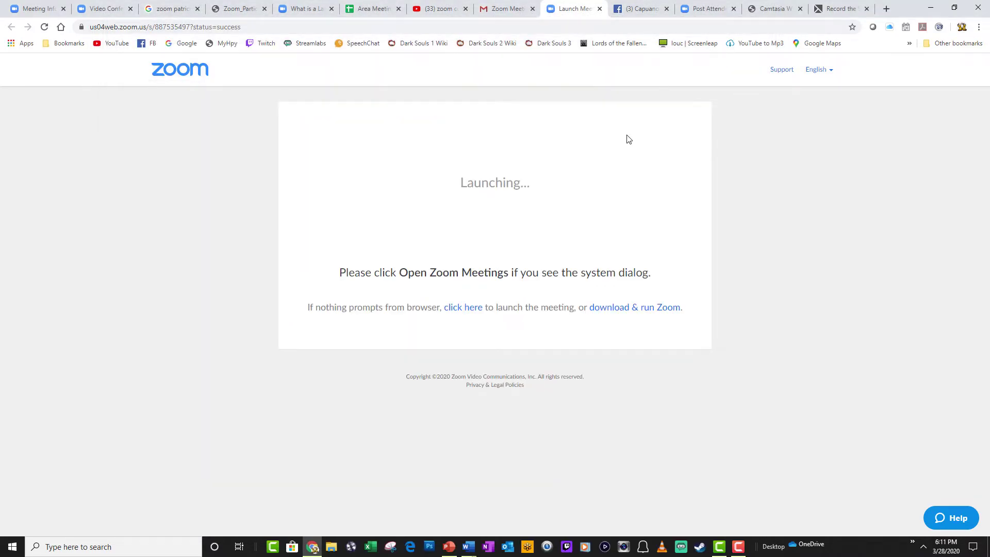
Go back to the Zoom Meeting Reminder email and relaunch the meeting in Zoom from its join link.
left_click(495, 8)
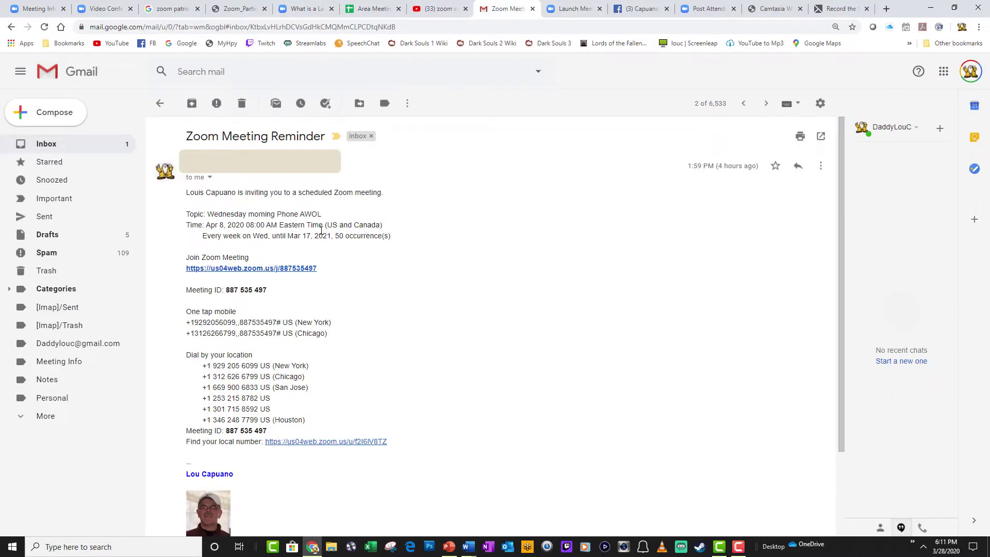
left_click(276, 268)
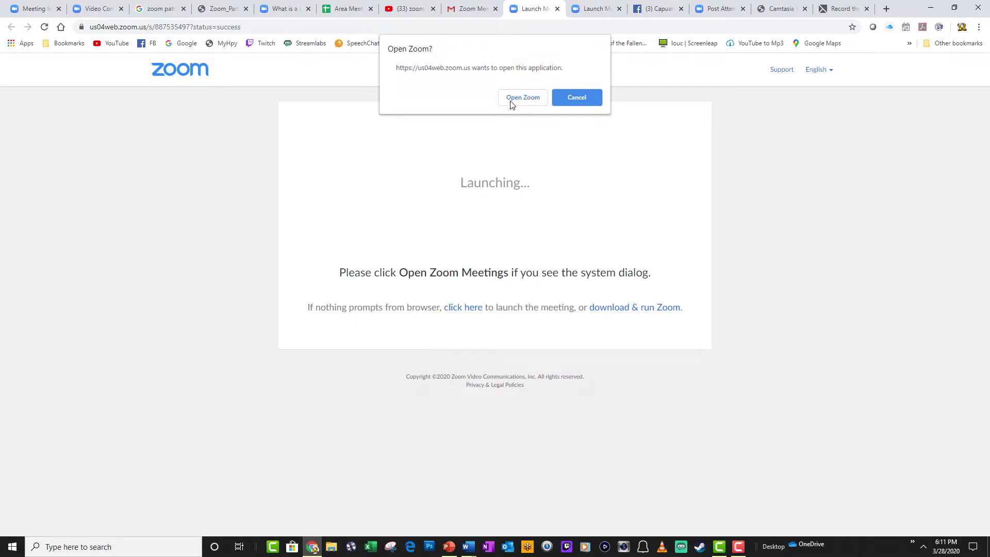
left_click(512, 98)
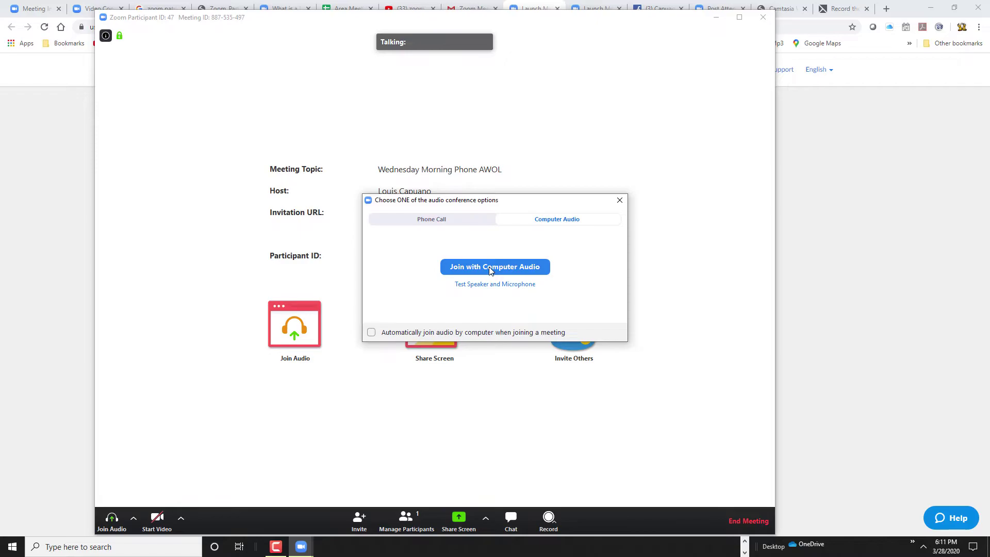
Check the phone call audio option, and join the meeting with computer audio.
left_click(455, 221)
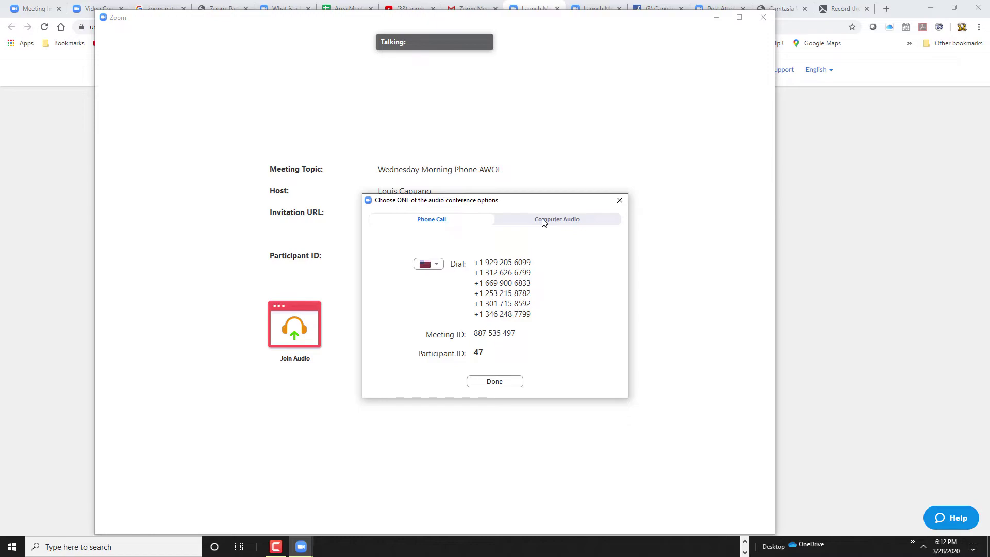
left_click(543, 223)
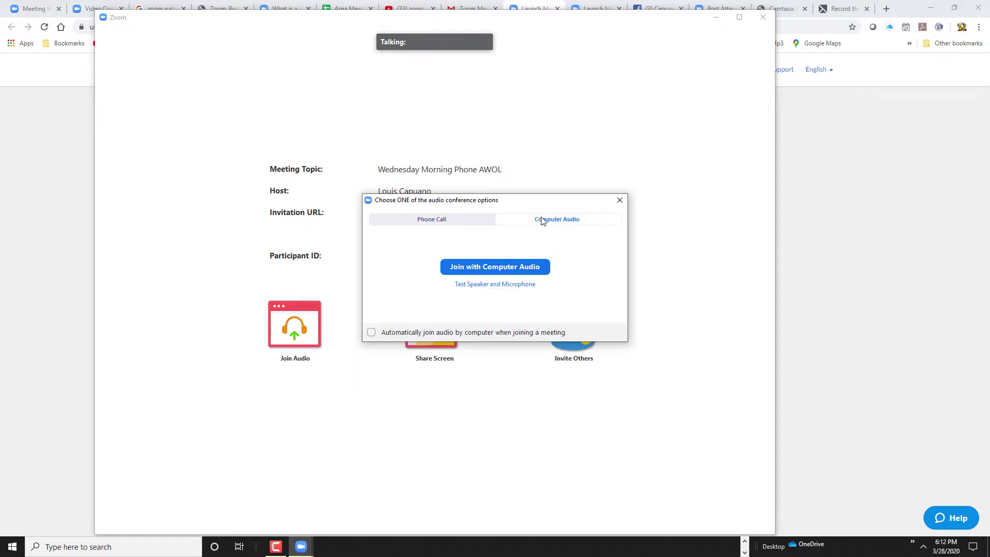
left_click(515, 268)
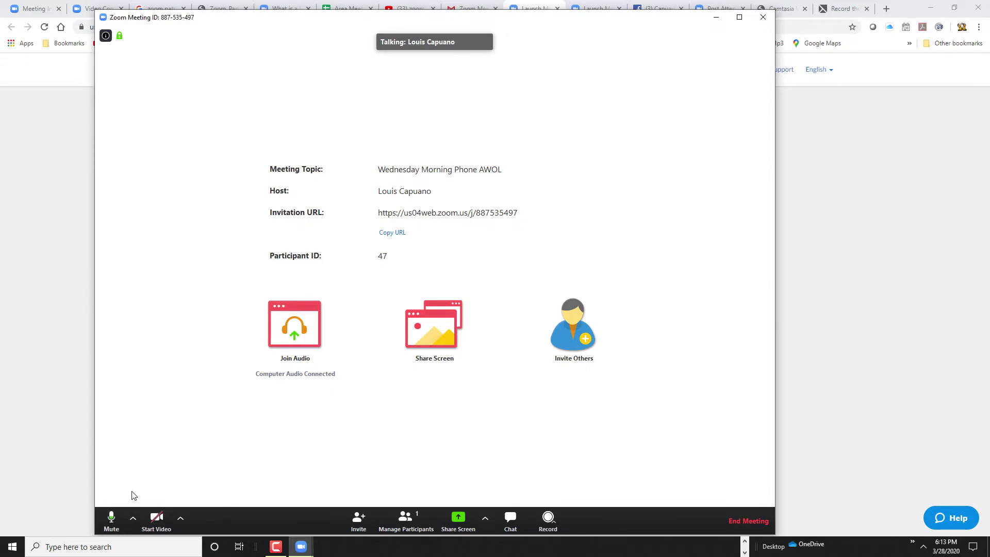
Mute and unmute the microphone, and switch the webcam video on and off again.
left_click(111, 517)
left_click(112, 517)
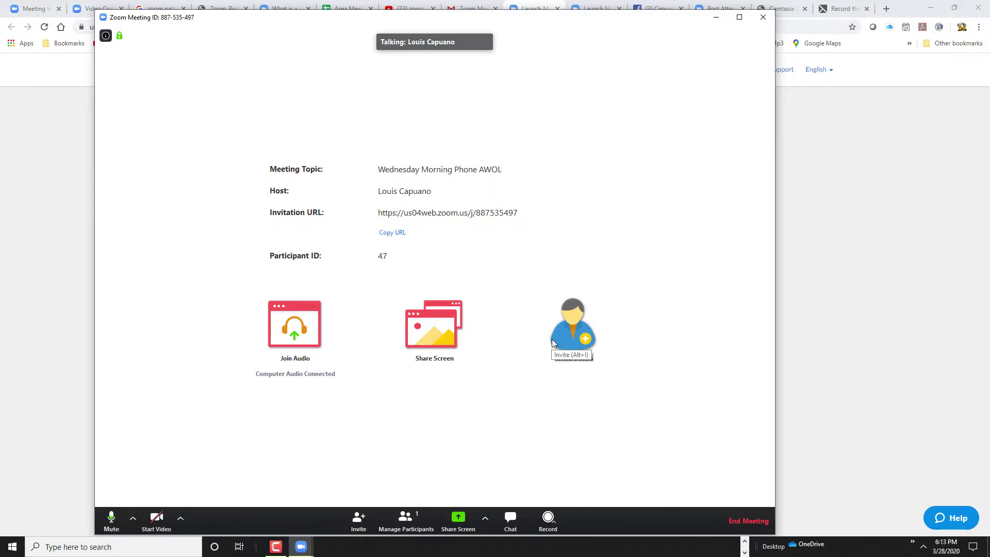
left_click(160, 524)
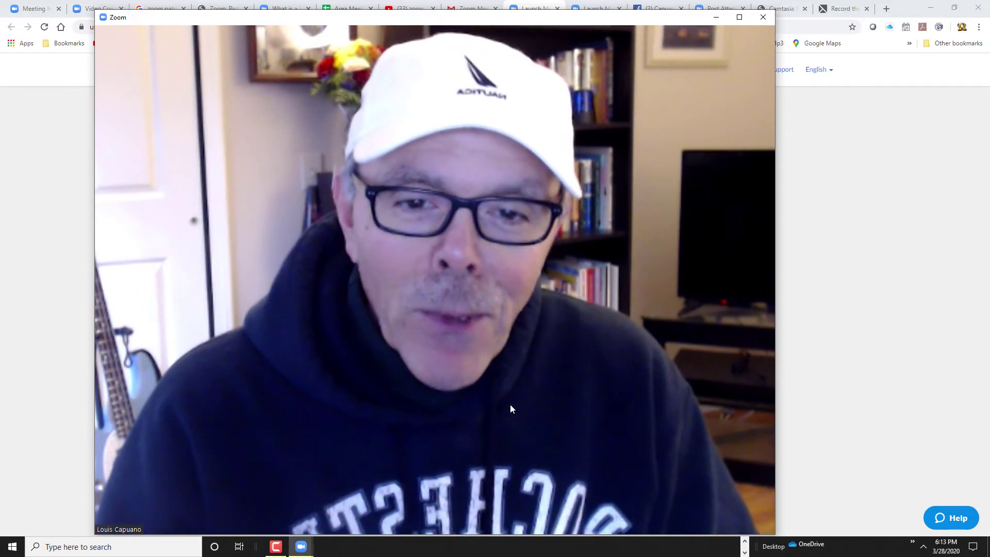
mouse_move(442, 419)
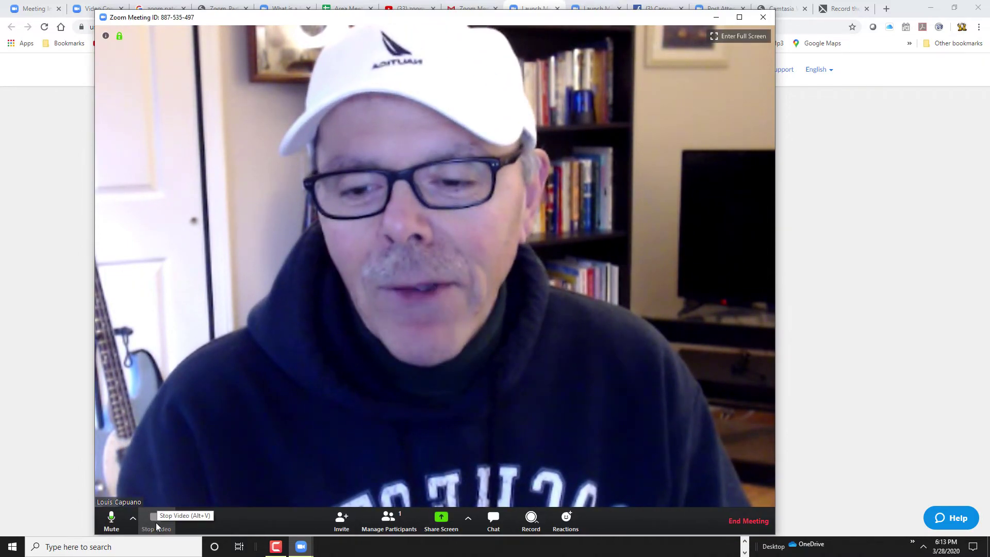
left_click(155, 522)
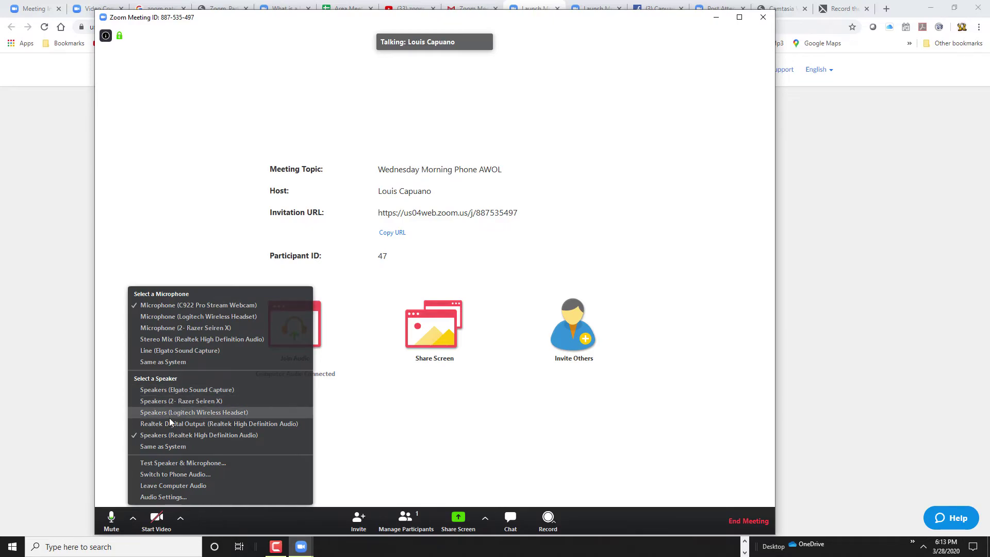
View the list of available cameras and video options for the meeting, and close it.
left_click(179, 518)
left_click(180, 518)
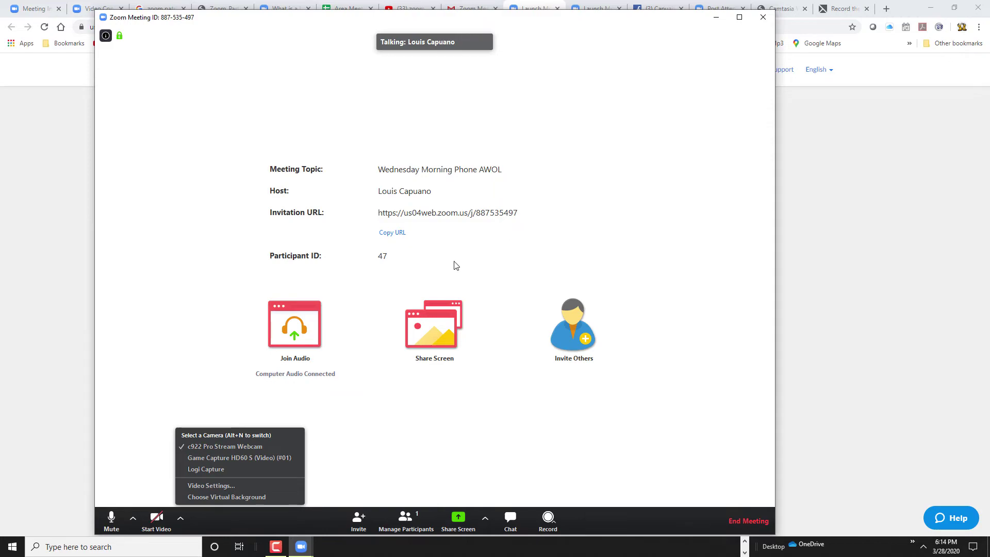
left_click(428, 458)
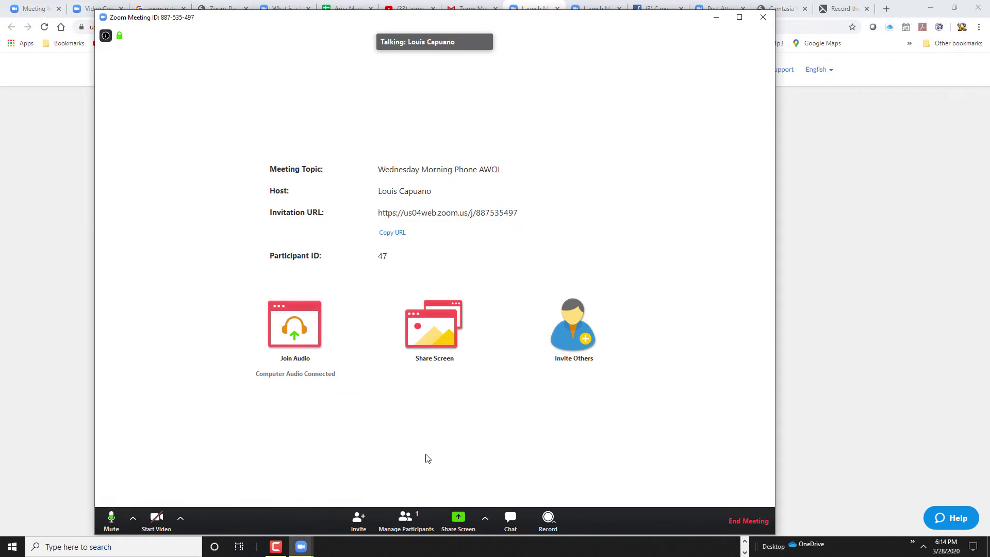
Turn on the webcam video and send the message "Hello" to everyone in the meeting chat.
left_click(158, 524)
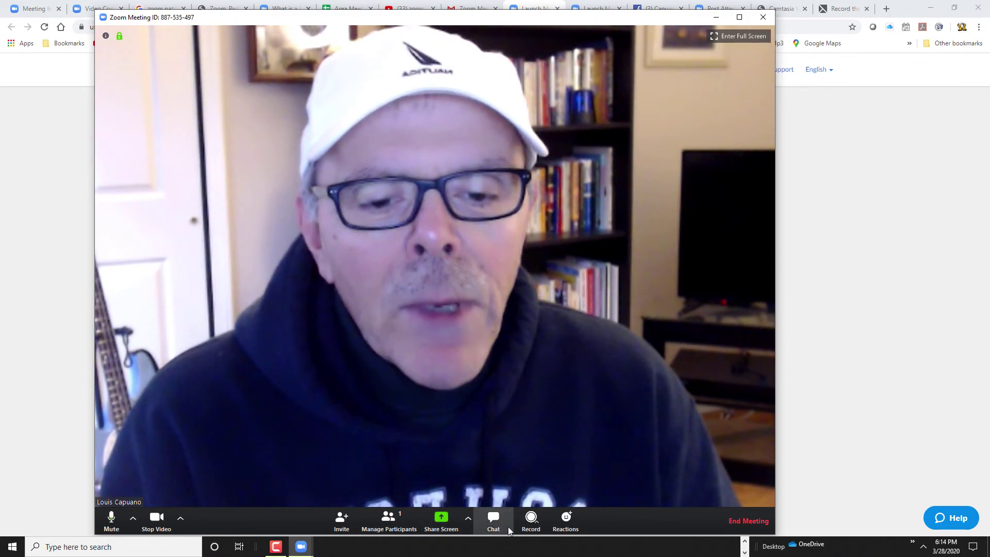
left_click(494, 519)
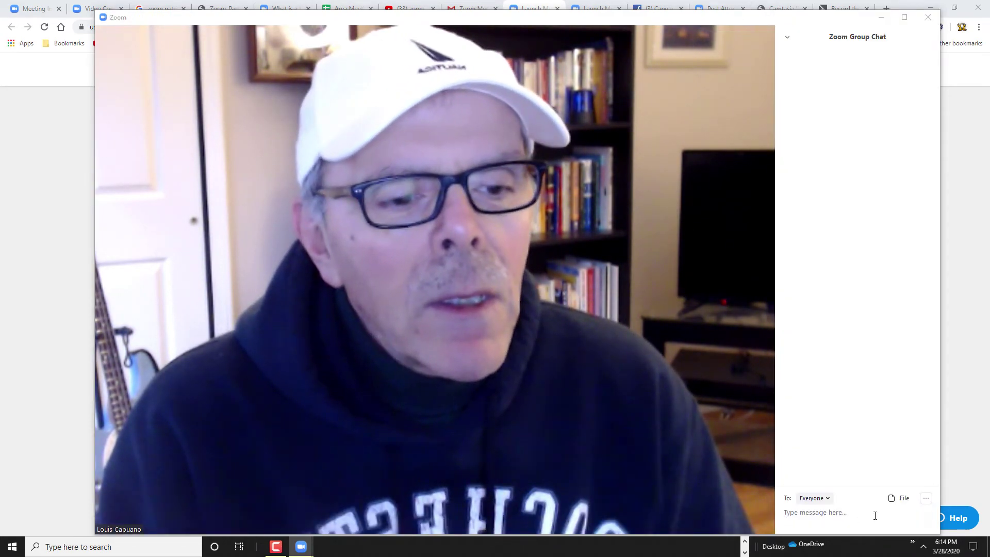
type("H")
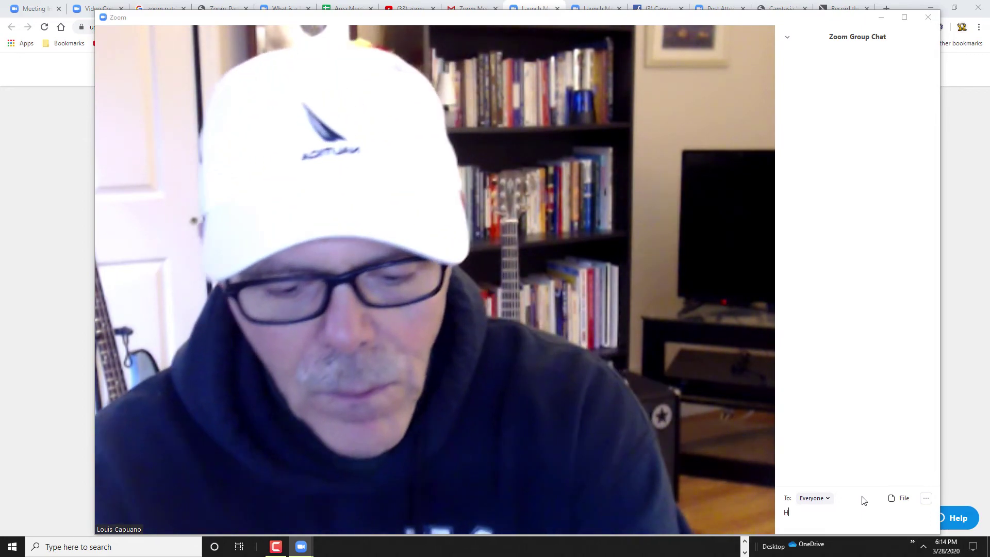
type("ello")
key("Return")
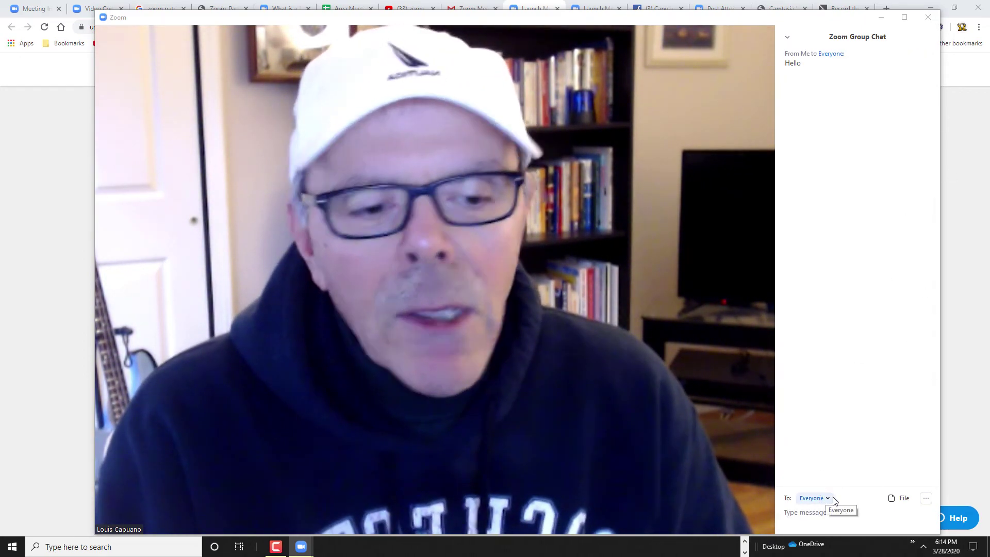
Check the recipient choices for chat messages, and show the participants list alongside the chat.
left_click(827, 499)
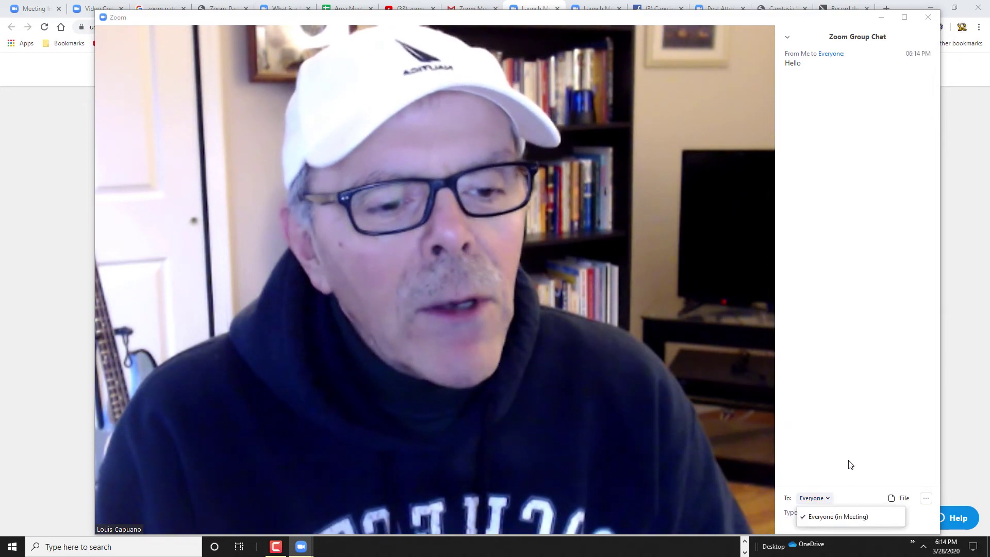
left_click(851, 444)
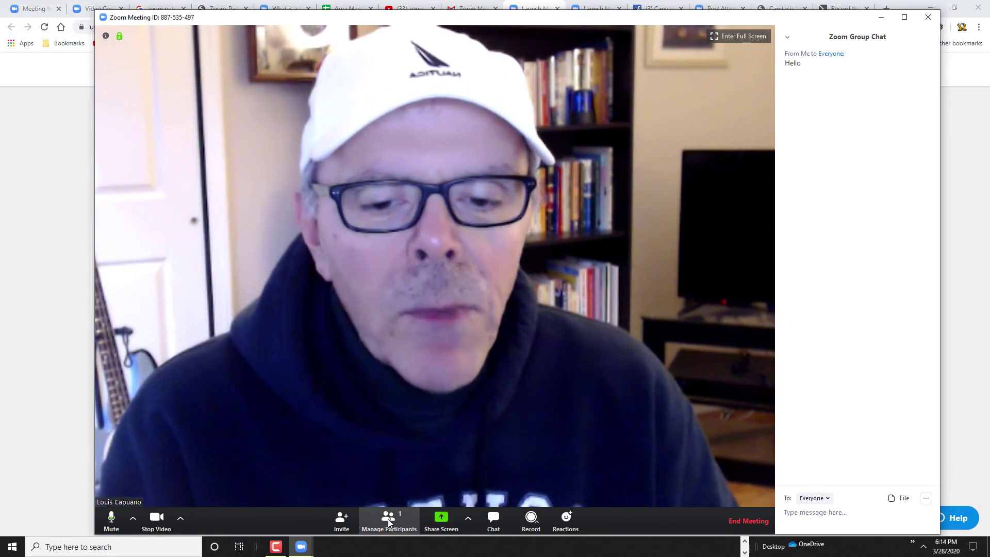
left_click(385, 520)
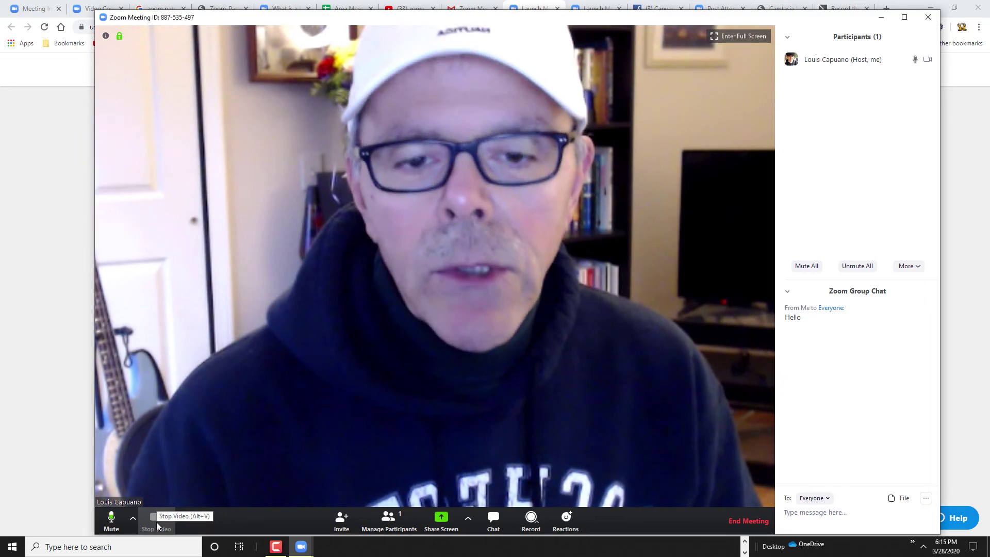
Stop the webcam video and start it again.
left_click(156, 521)
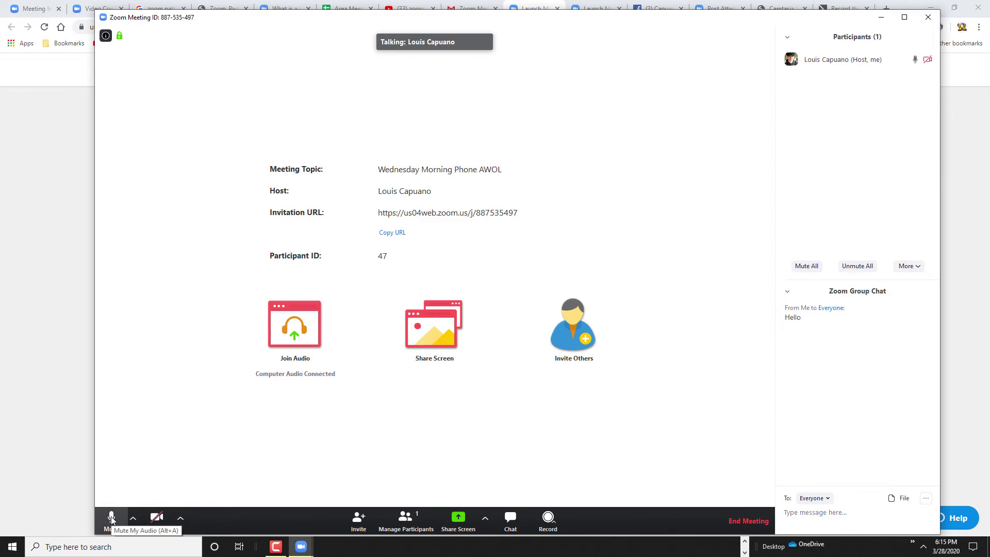
left_click(155, 518)
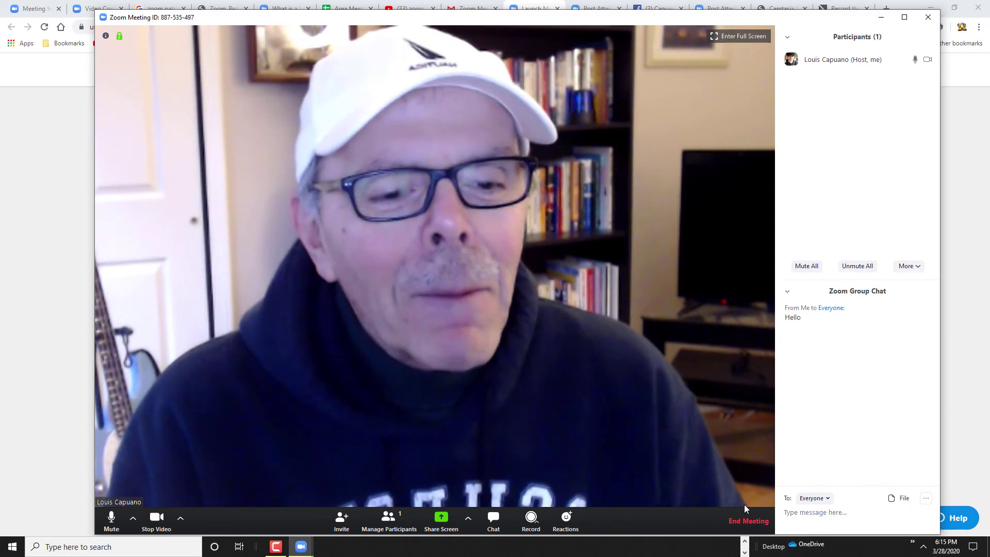
Bring up the choice between ending and leaving the meeting.
left_click(747, 520)
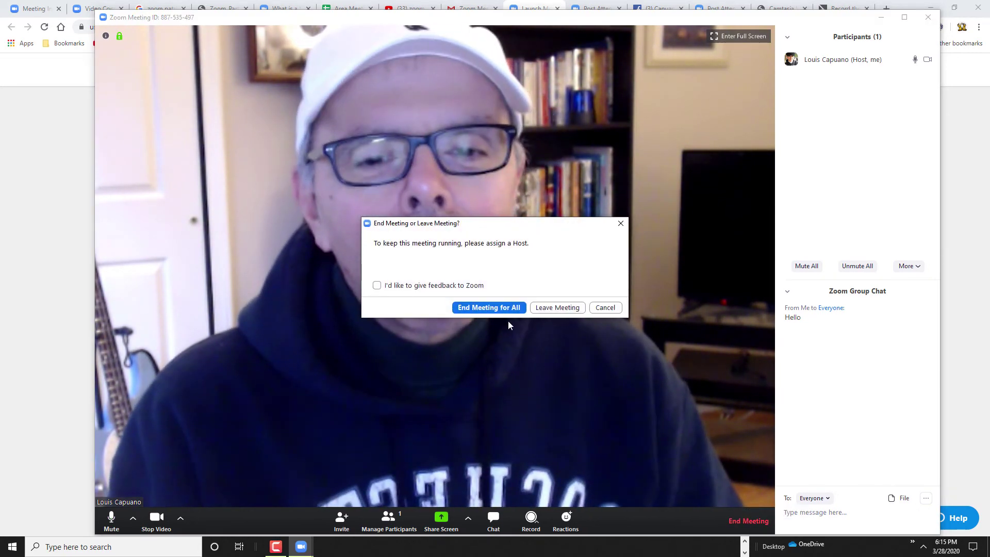